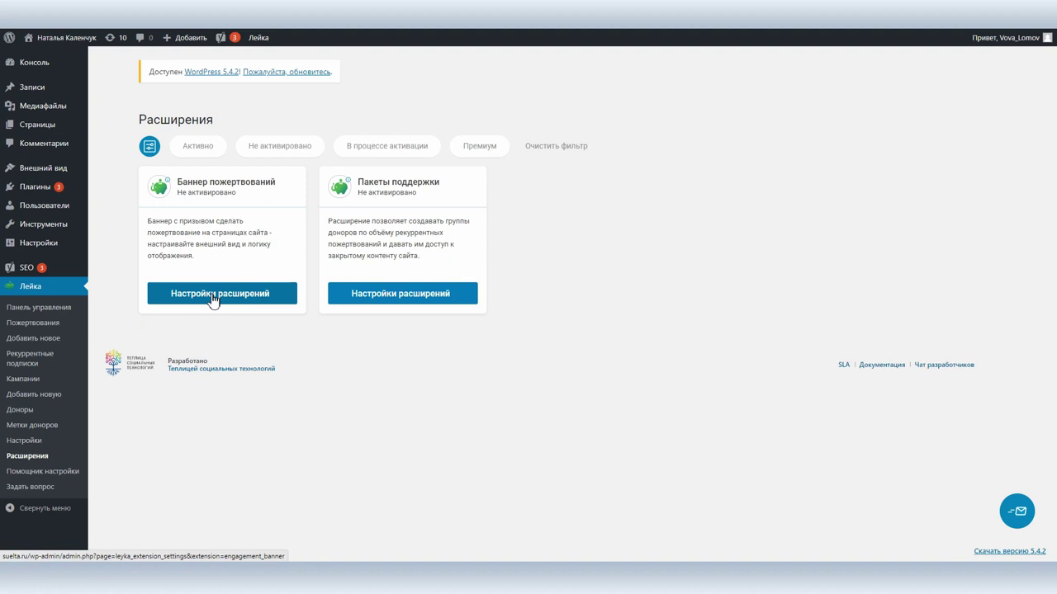
Open the Баннер пожертвований extension settings and enter "Рады видеть вас на сайте" as the banner heading.
click(213, 299)
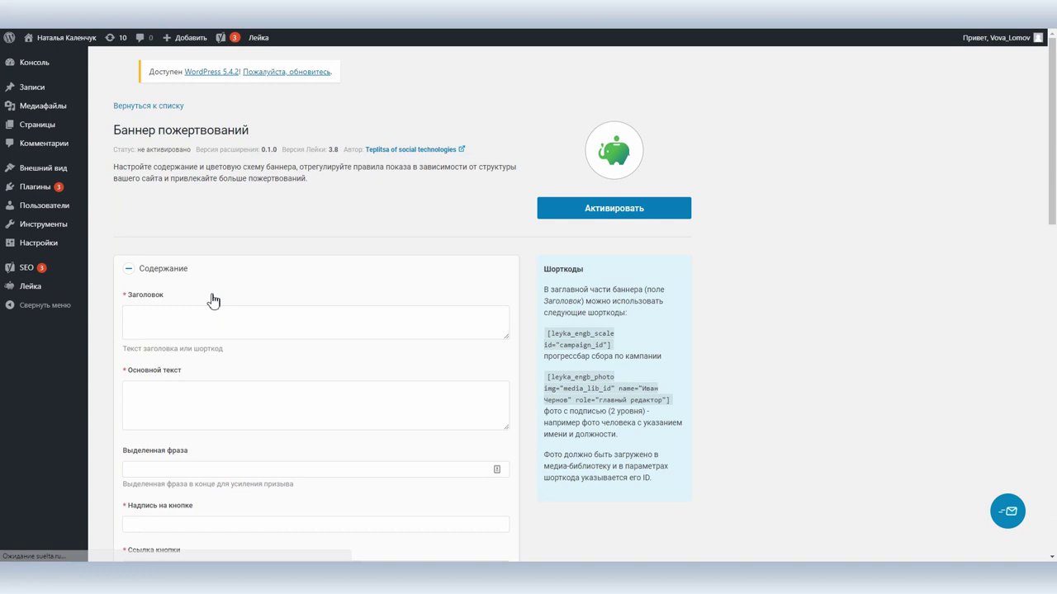
click(199, 328)
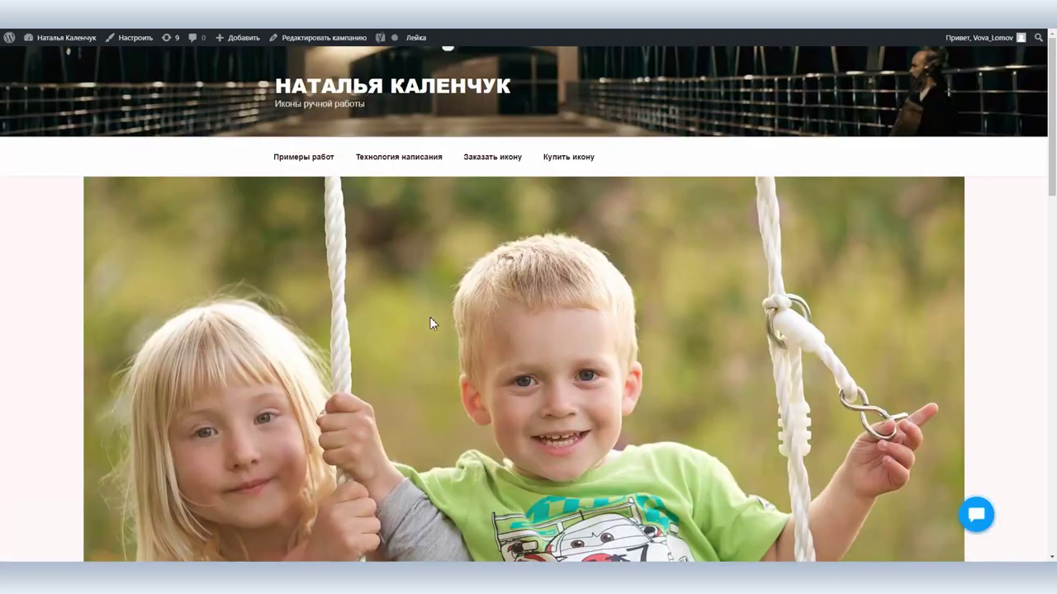
Copy the paragraph about monthly help from the campaign page's donation form into the banner's main text.
scroll(432, 323, down, 10)
drag(293, 256, 474, 284)
key(ctrl+c)
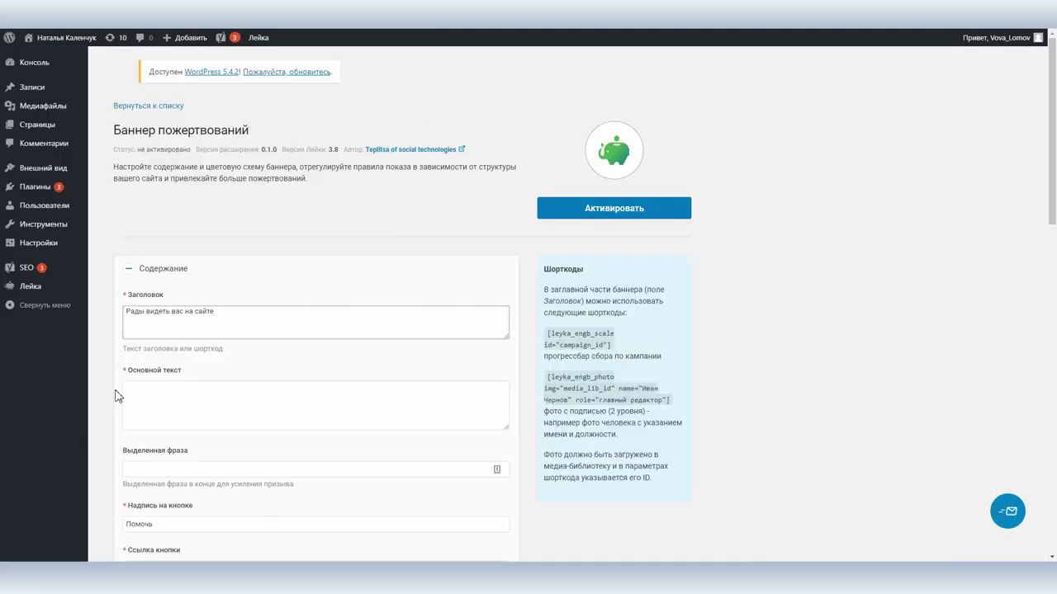
click(135, 385)
key(ctrl+v)
Move the ending "и надёжнее строить планы нашей работы." from the banner's main text into the highlighted phrase.
scroll(272, 385, down, 2)
drag(266, 232, 482, 227)
key(ctrl+x)
click(141, 303)
key(ctrl+v)
scroll(359, 330, down, 2)
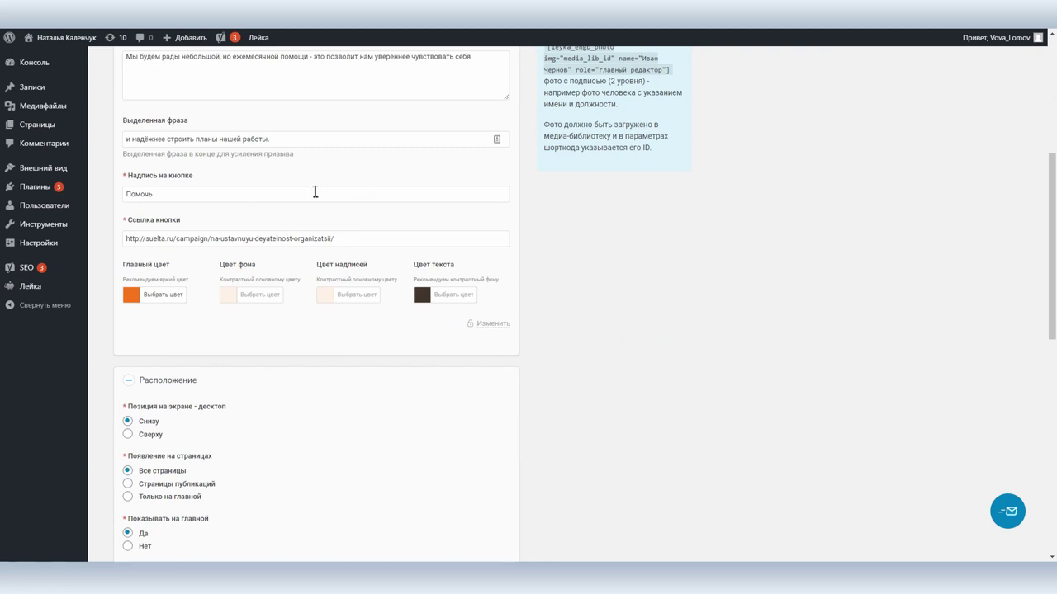
Check the banner's button label and compare its link with the web address of the campaign page.
double_click(140, 193)
click(162, 237)
triple_click(163, 239)
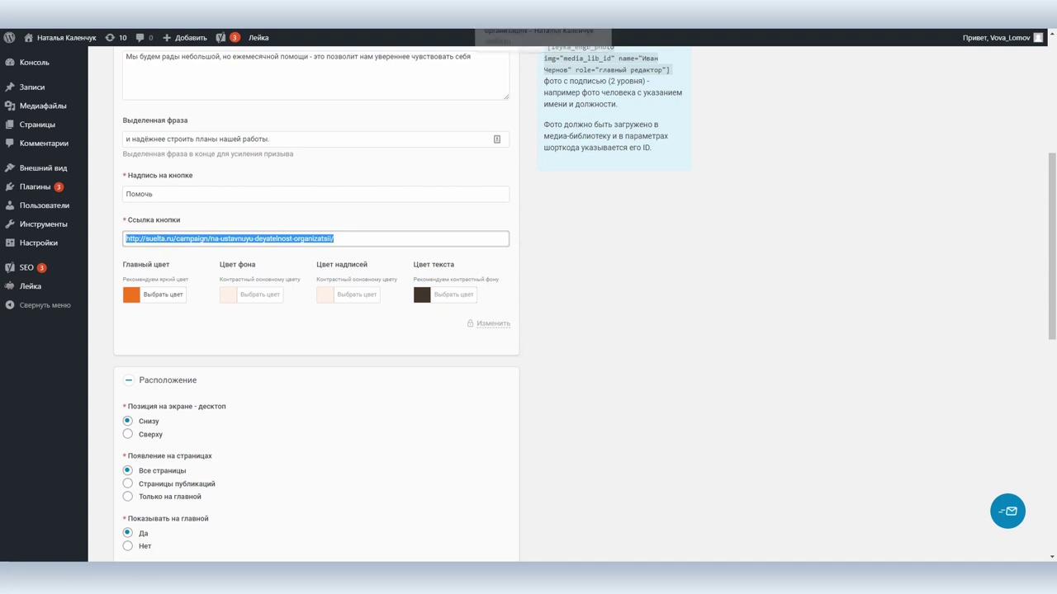
click(543, 16)
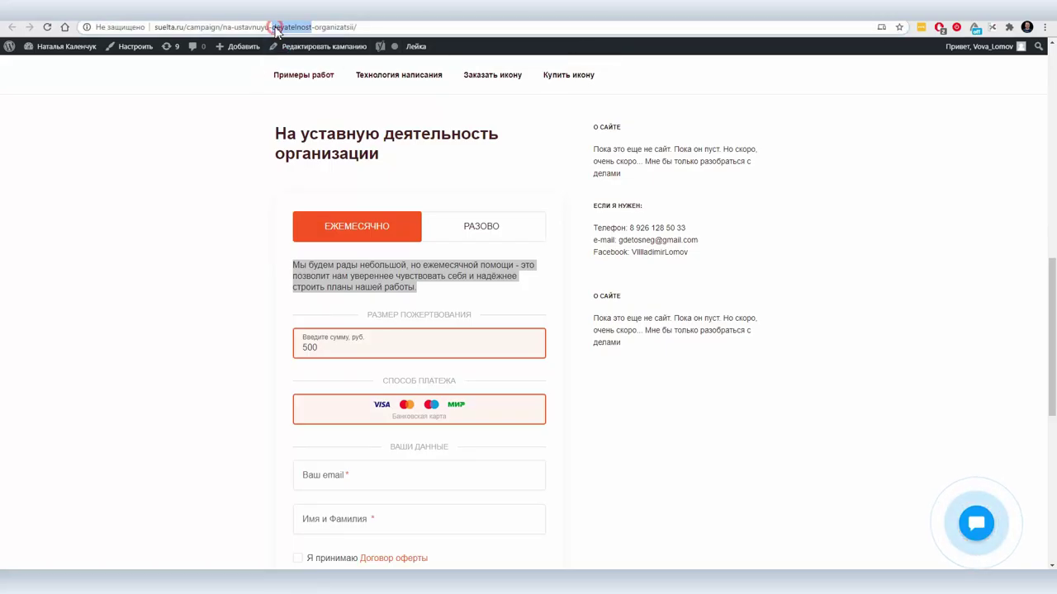
click(279, 28)
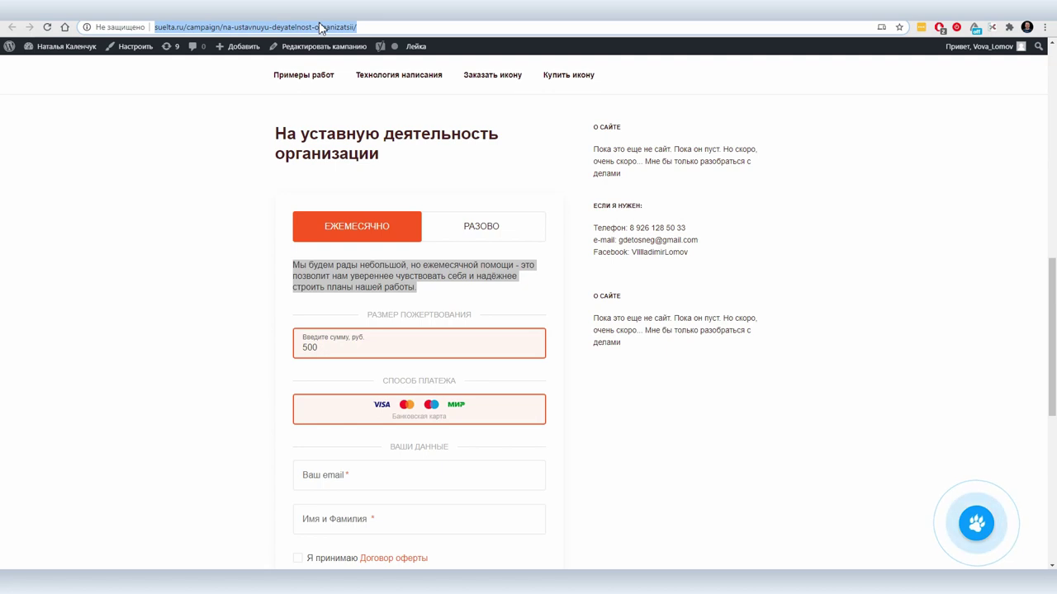
key(ctrl+Tab)
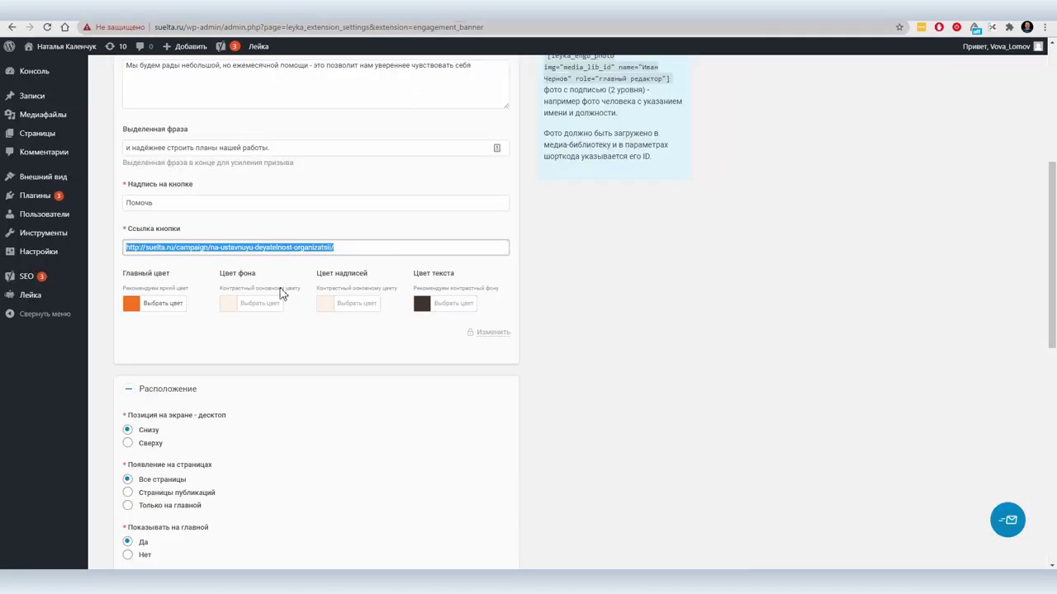
click(361, 249)
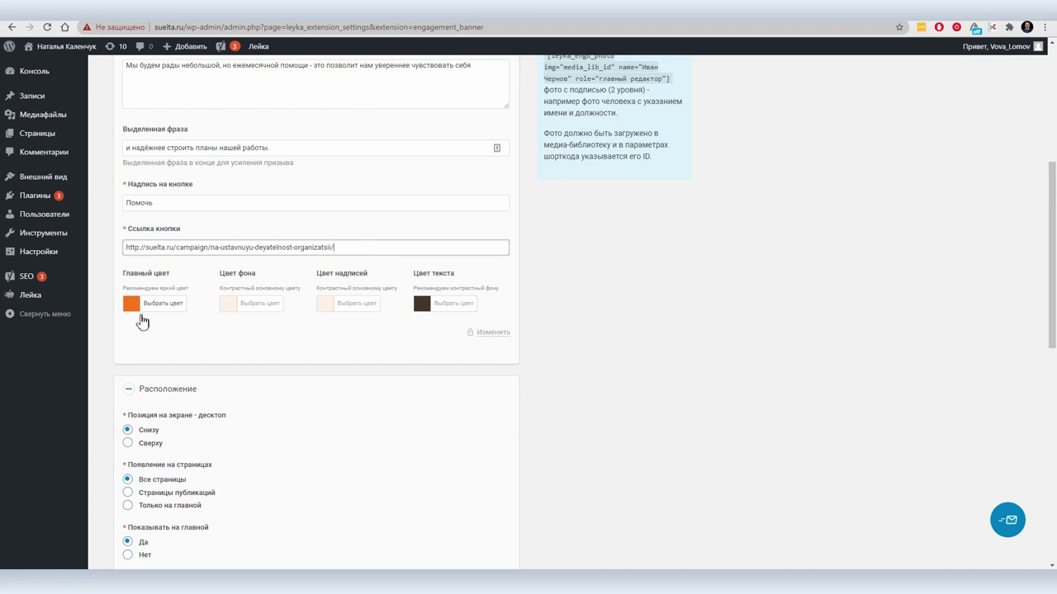
Change the banner's main colour to a darker reddish brown.
click(132, 304)
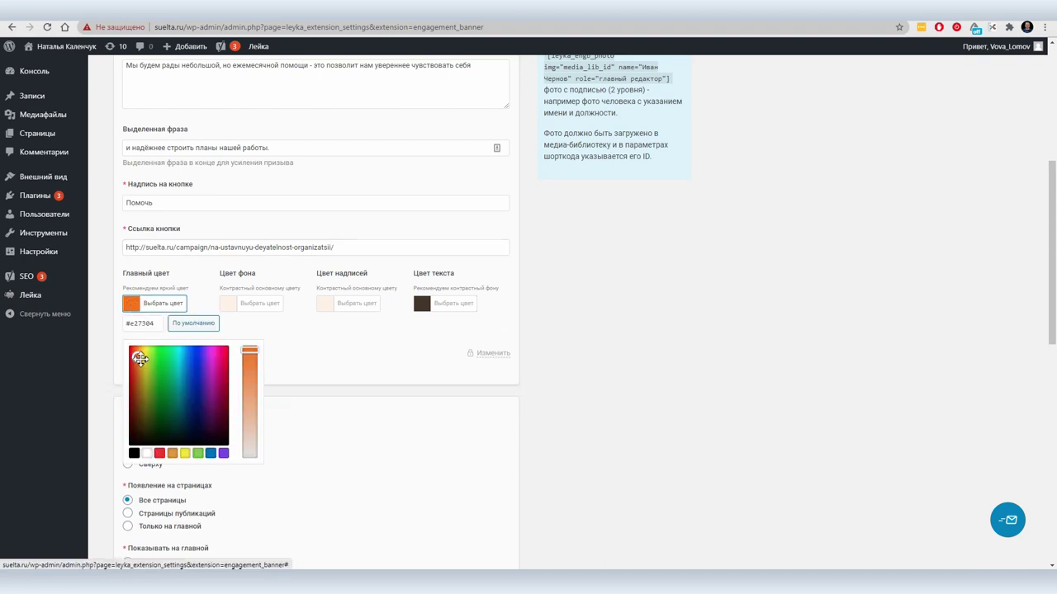
mouse_move(140, 360)
mouse_down()
mouse_move(154, 397)
mouse_move(135, 381)
mouse_up()
click(397, 453)
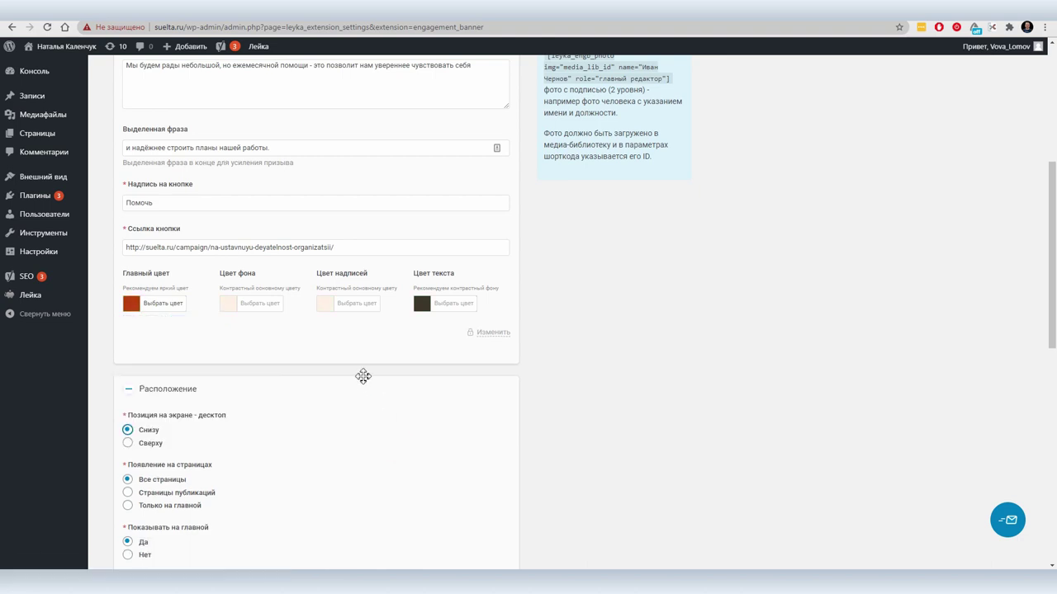
Review the placement and behaviour options, save the banner settings and activate the extension.
scroll(360, 377, down, 2)
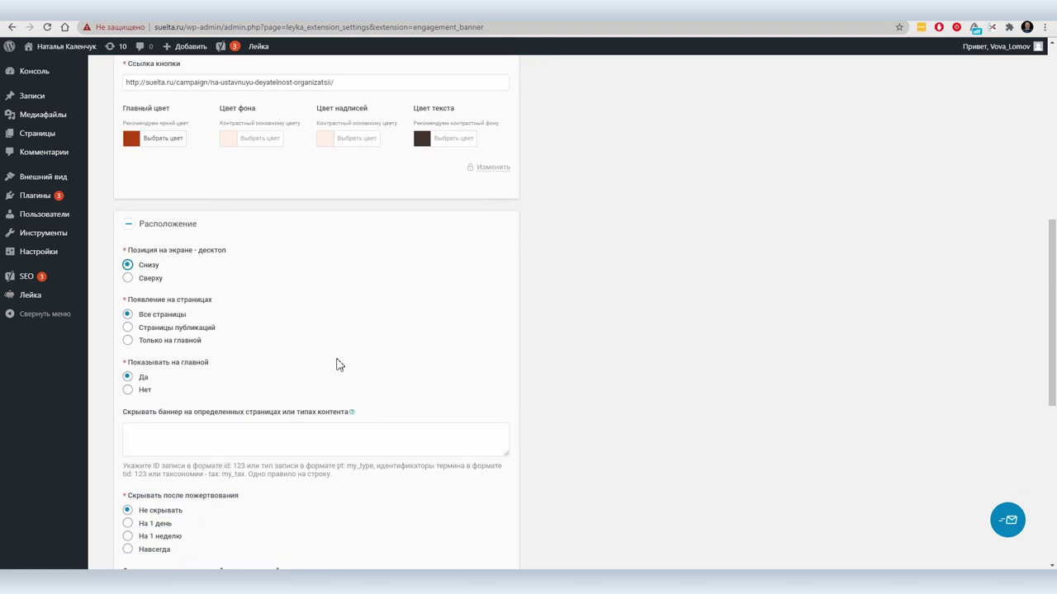
scroll(336, 364, down, 5)
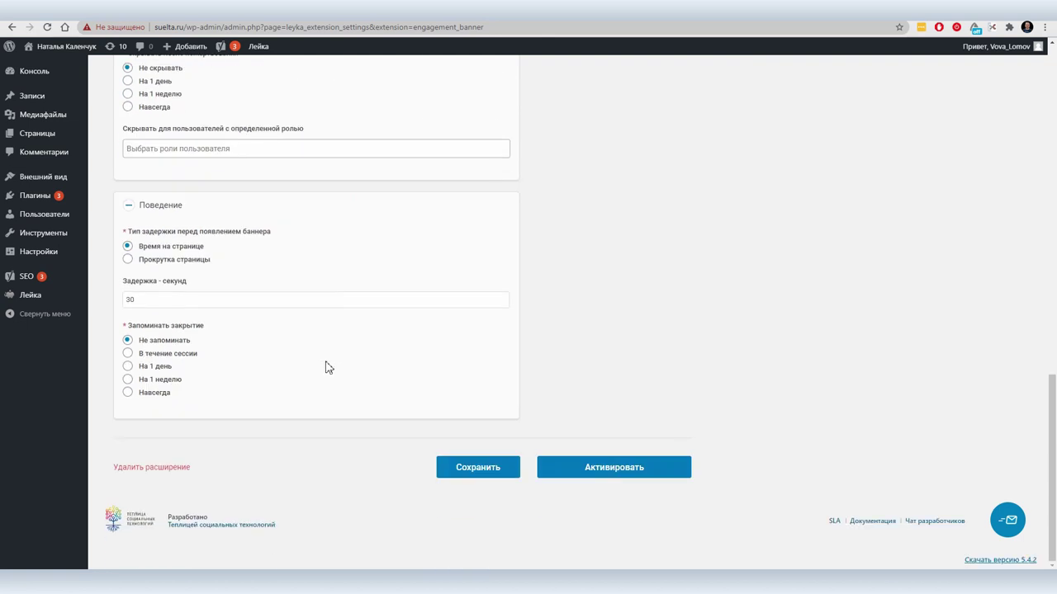
click(468, 467)
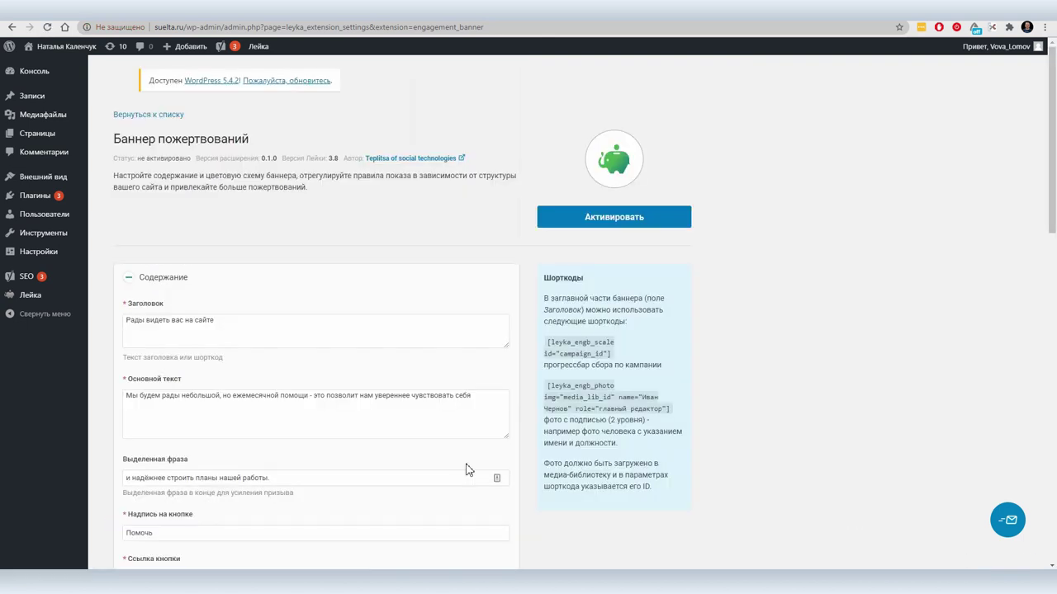
scroll(465, 458, down, 10)
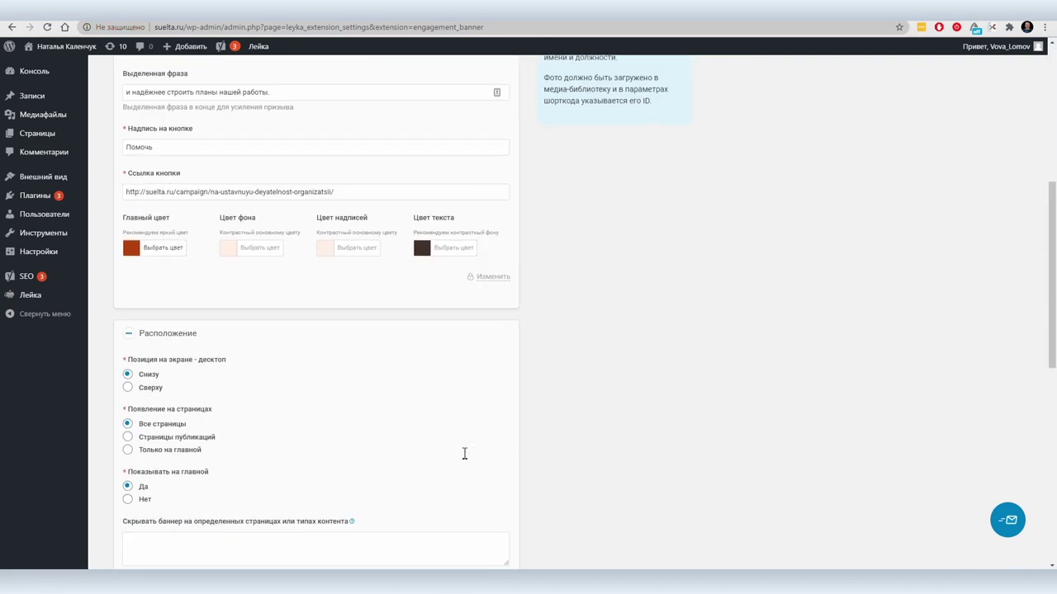
click(597, 477)
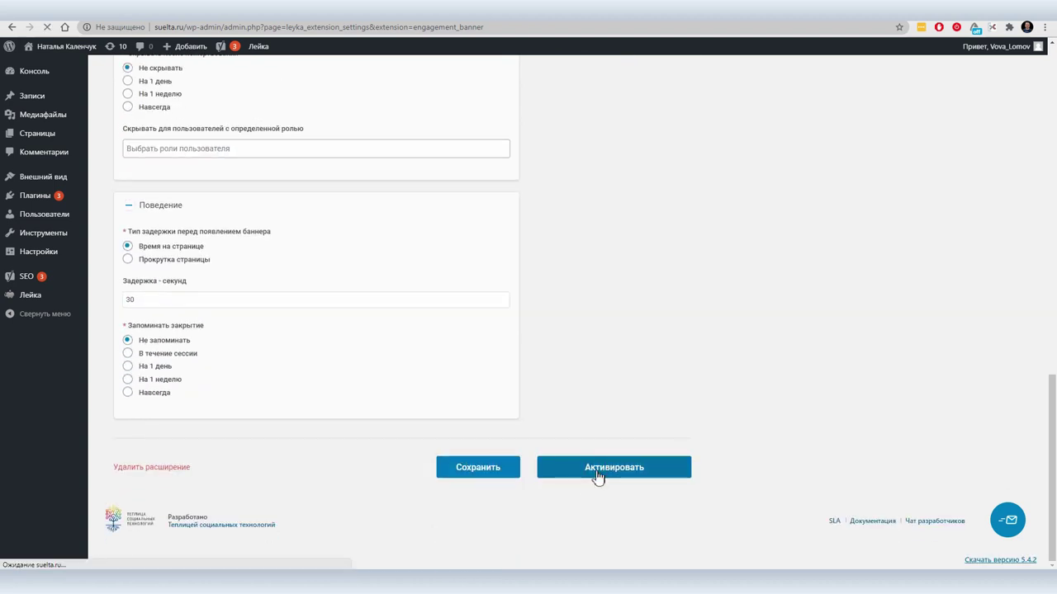
Set the time-on-page delay before the banner appears to 3 seconds and save the settings.
scroll(598, 477, down, 9)
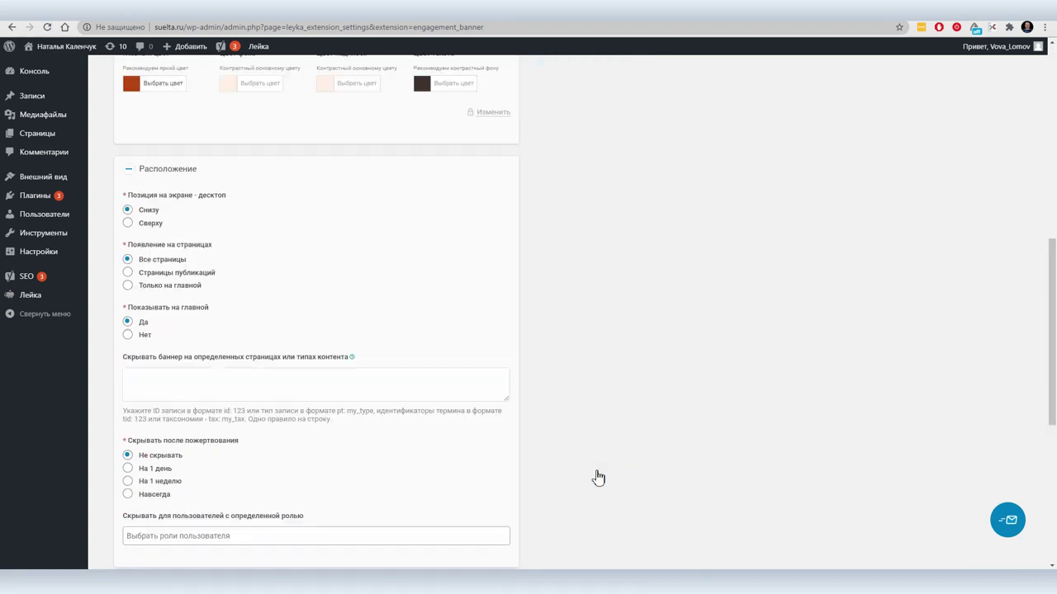
scroll(599, 477, down, 2)
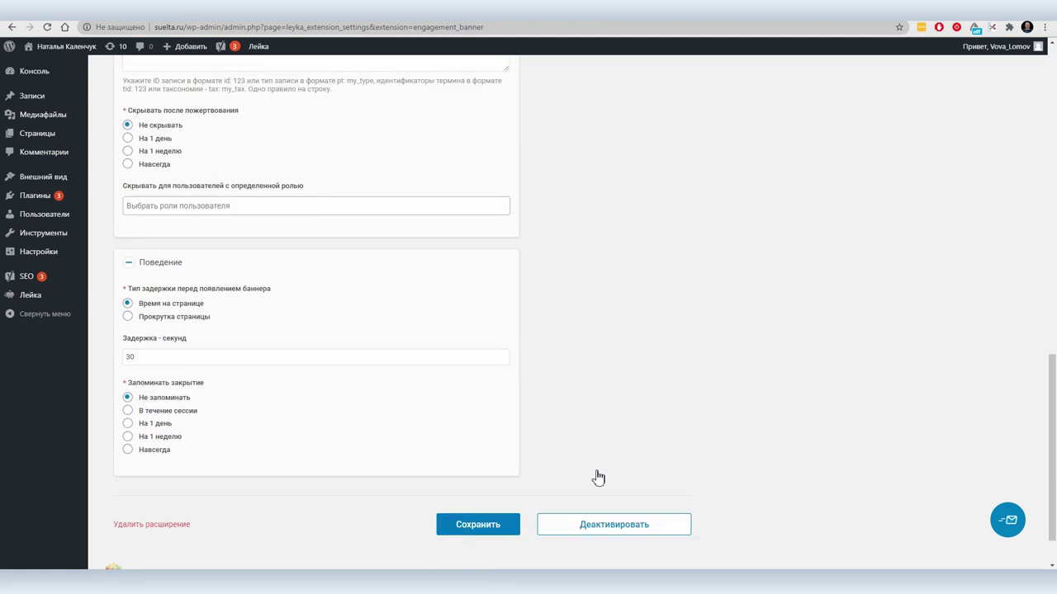
drag(169, 356, 68, 366)
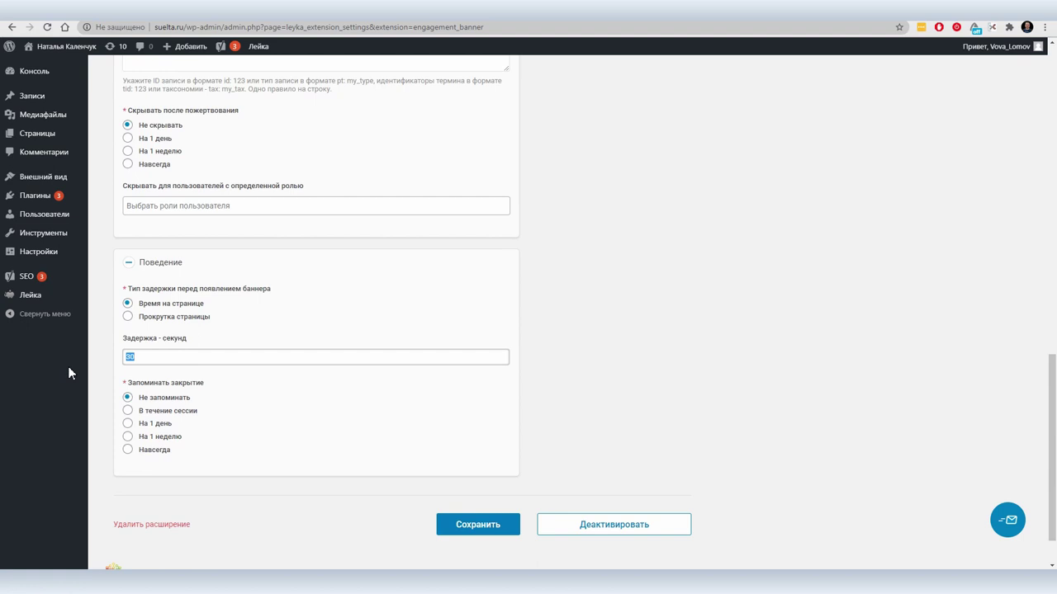
text(3)
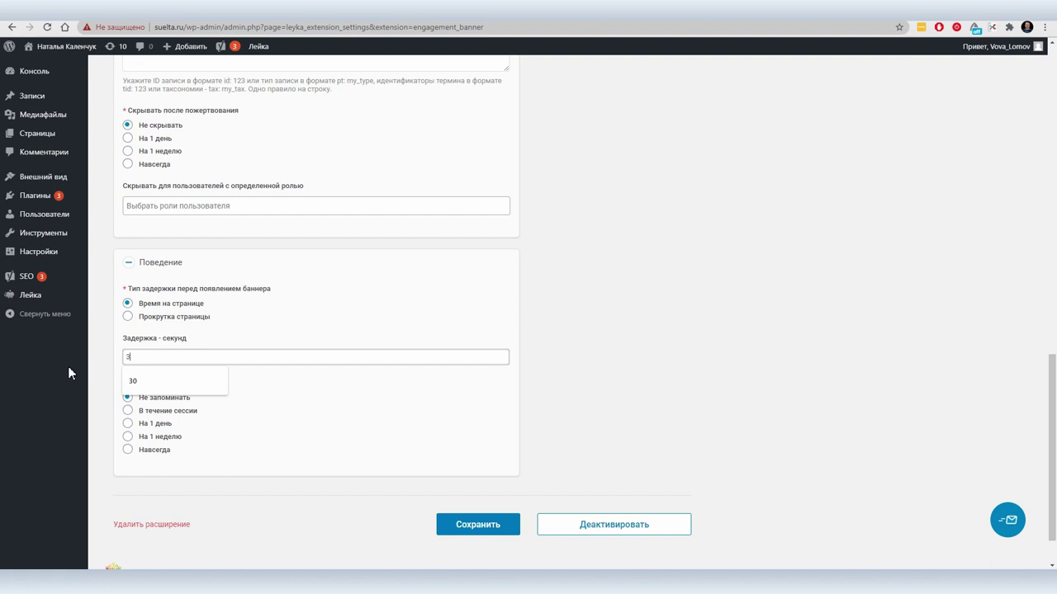
click(137, 321)
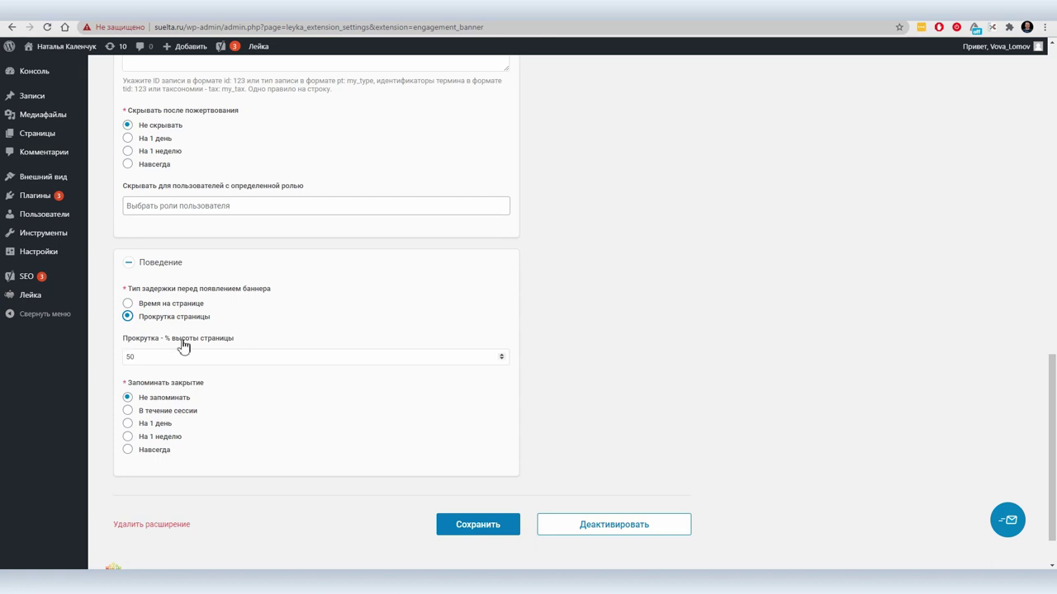
click(128, 306)
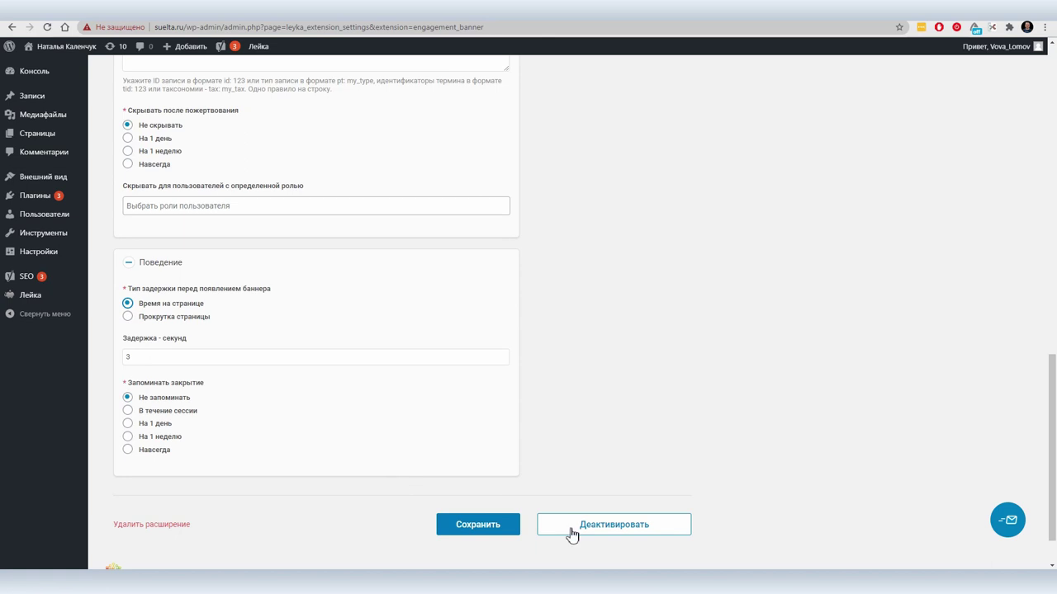
click(459, 526)
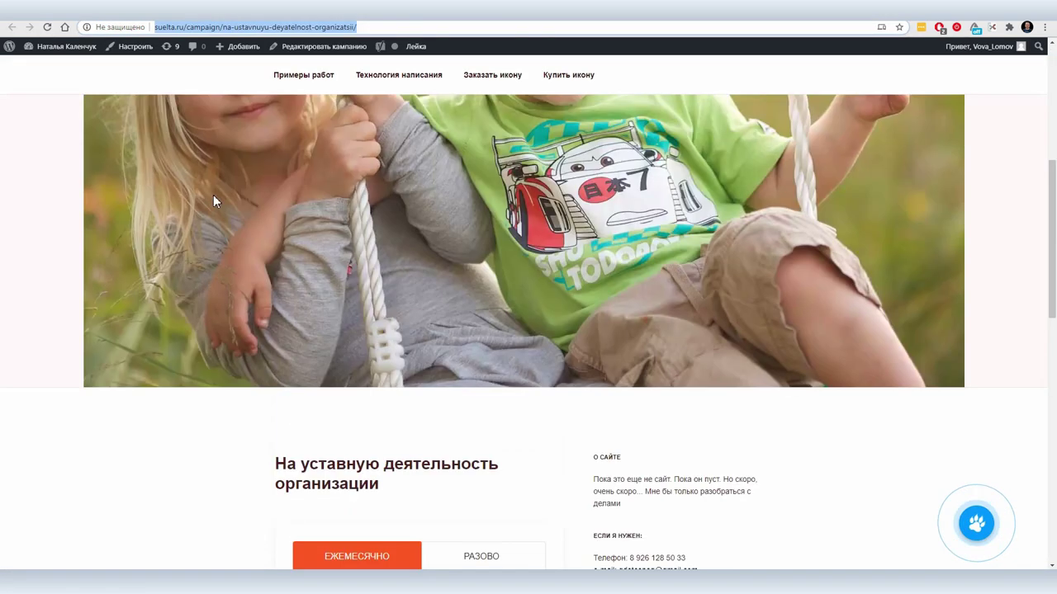
Open the site's Примеры работ page to view the banner and follow its Помочь button.
scroll(213, 194, up, 5)
click(290, 165)
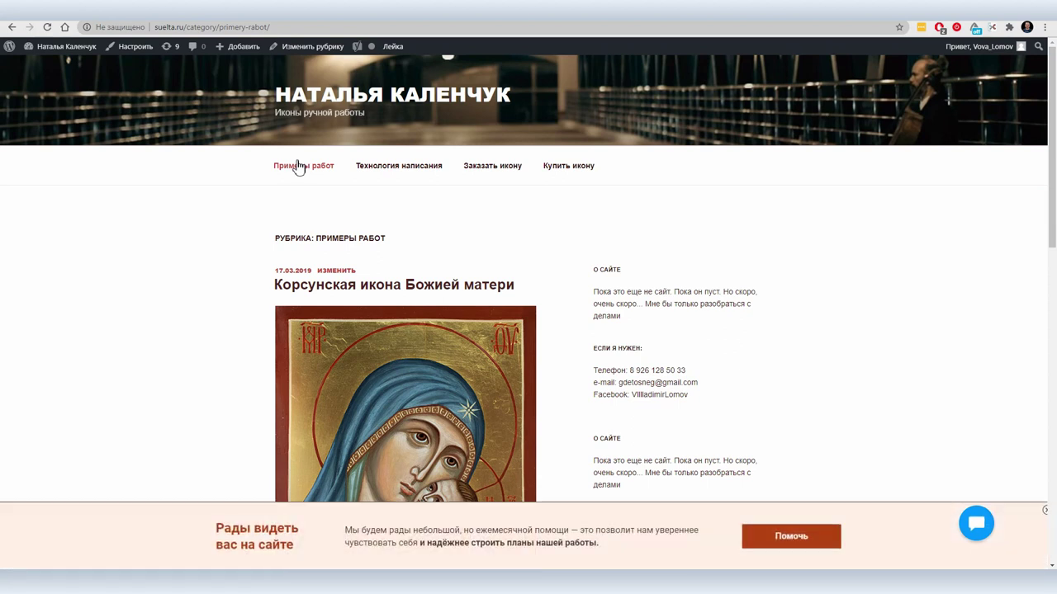
click(786, 538)
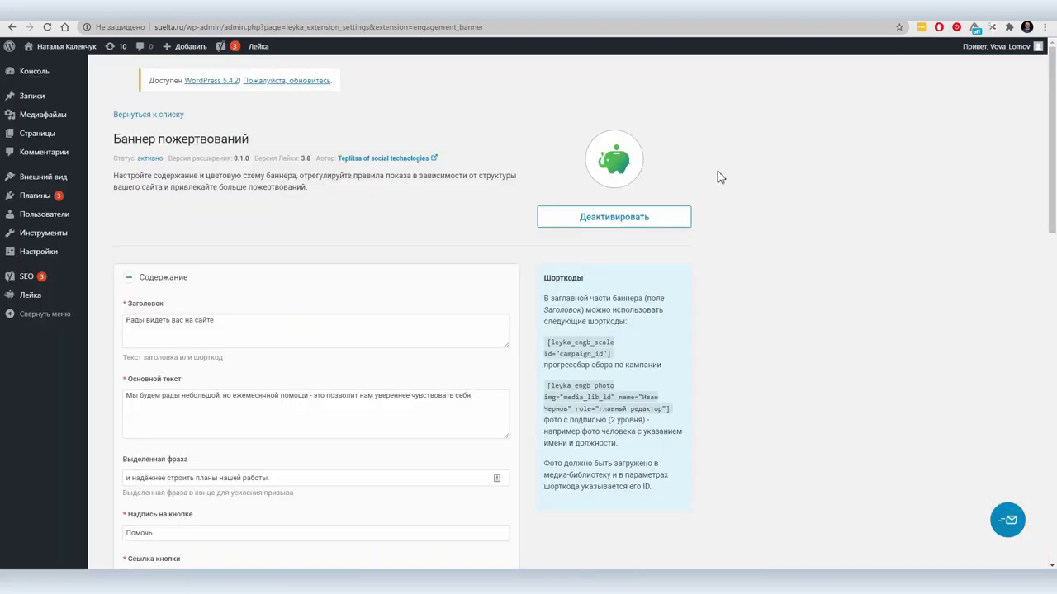
Replace the banner heading with the example leyka_engb_photo shortcode and select its media_lib_id placeholder.
scroll(720, 176, down, 2)
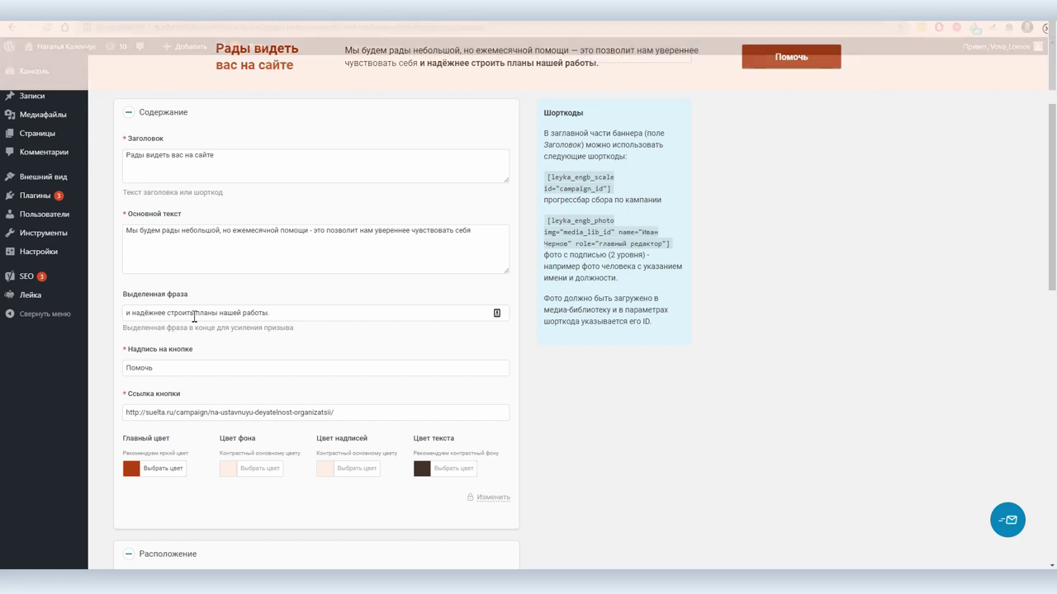
triple_click(160, 163)
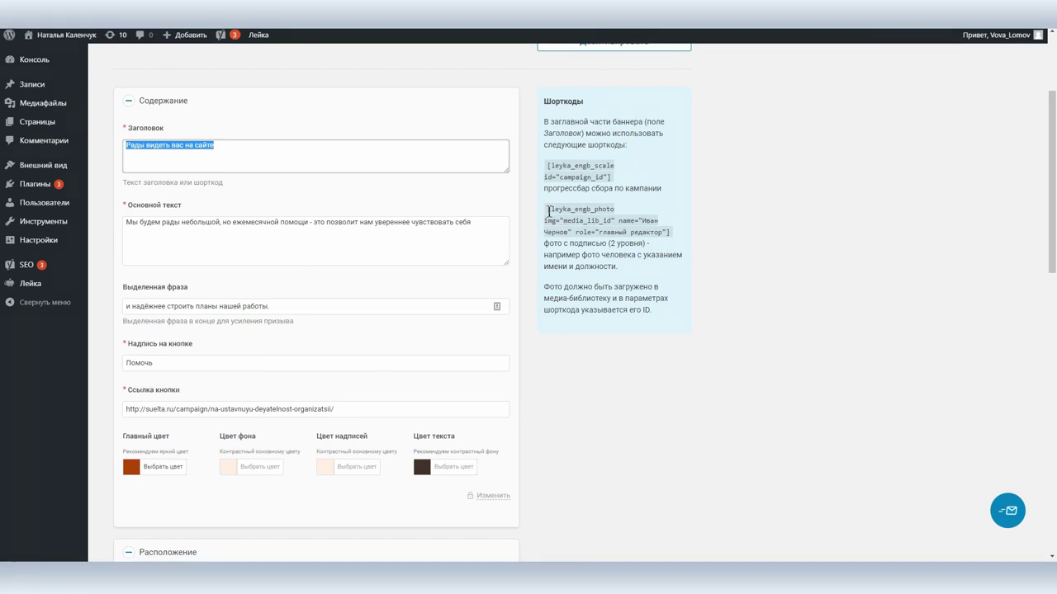
drag(548, 213, 670, 236)
key(ctrl+c)
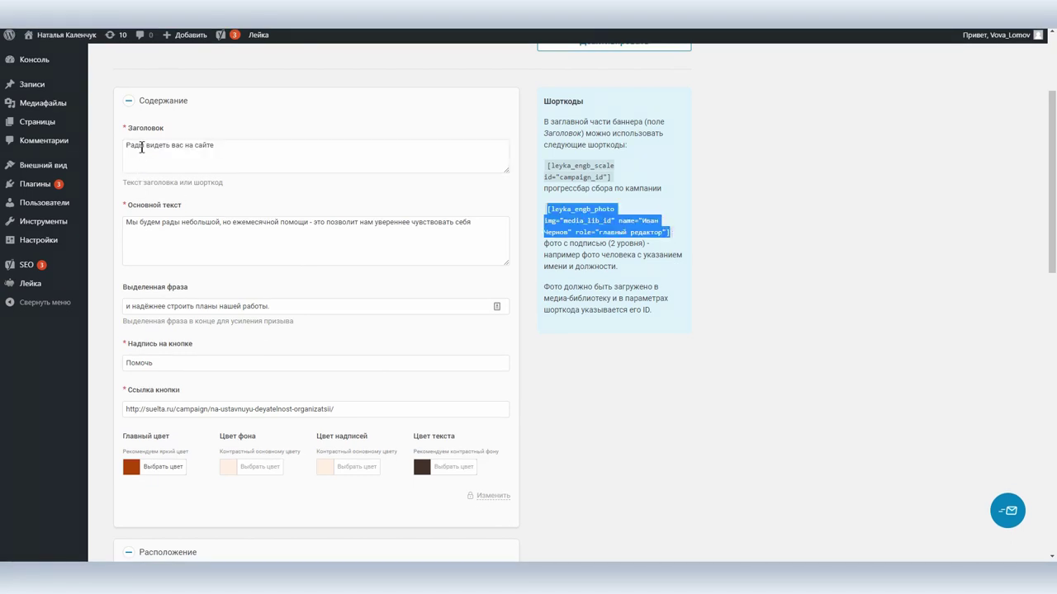
triple_click(142, 148)
key(ctrl+v)
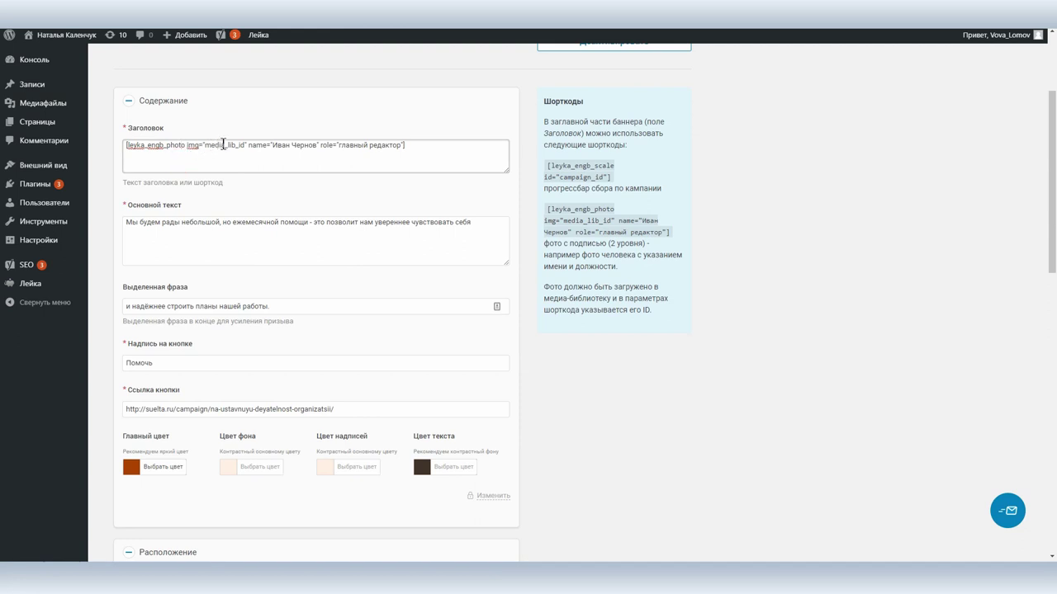
drag(245, 147, 207, 150)
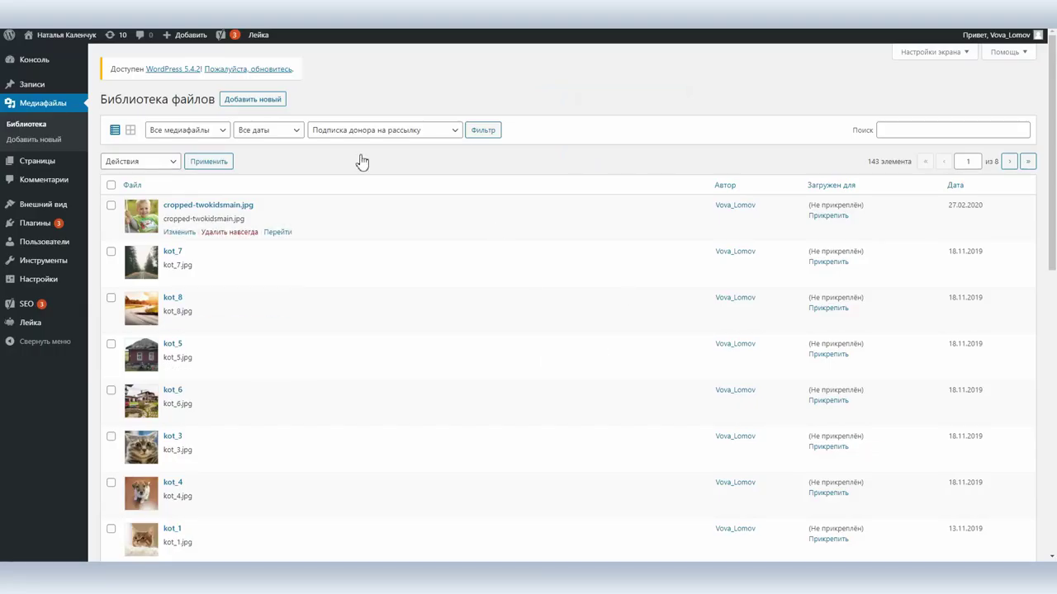
Open the photo of the man standing by the water from the media library's grid view and select its item ID in the address.
click(27, 110)
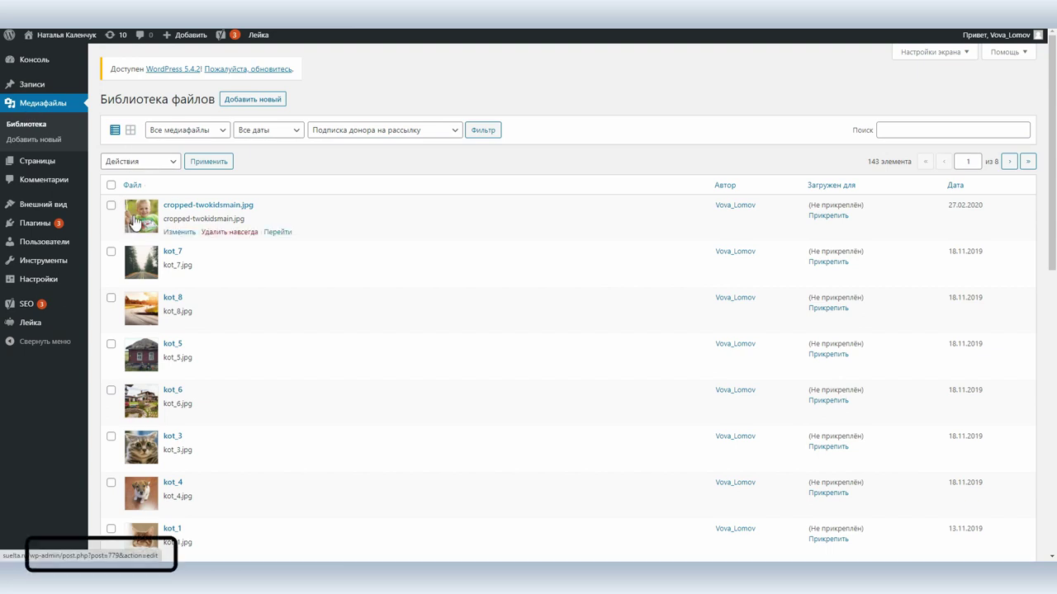
click(130, 130)
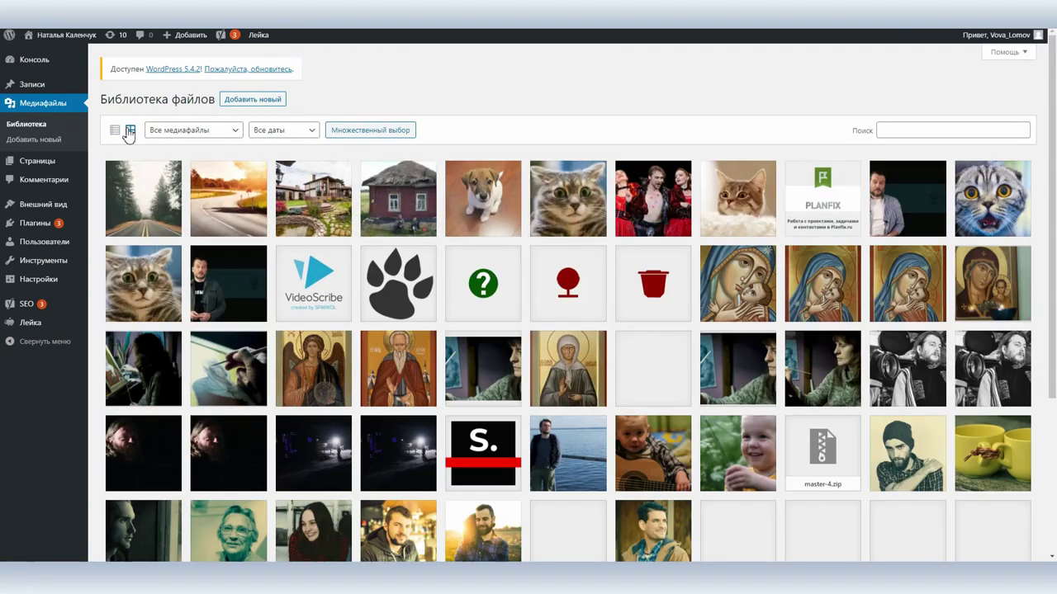
click(552, 437)
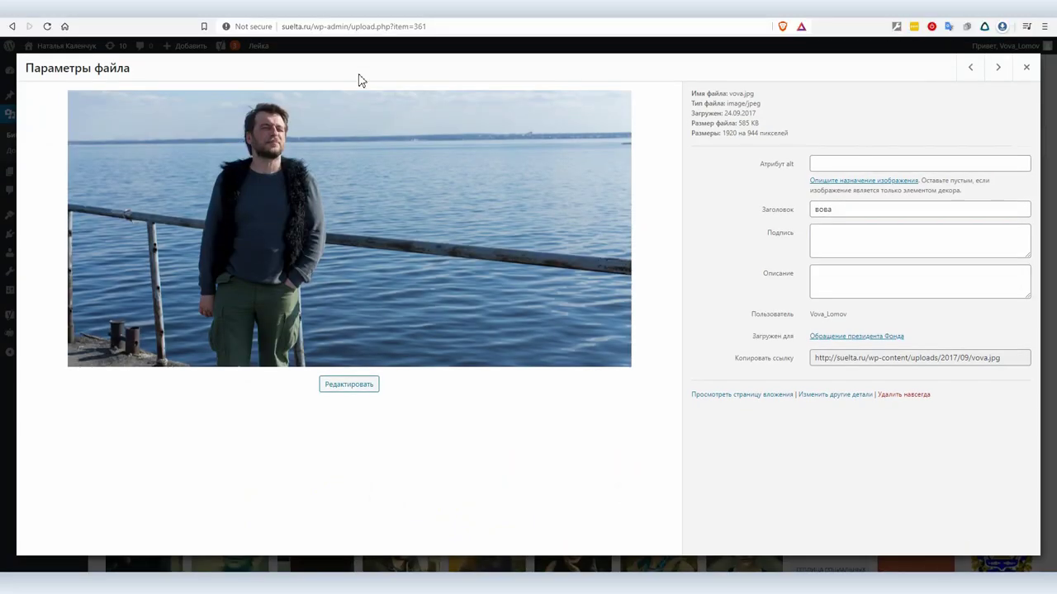
click(405, 16)
double_click(423, 27)
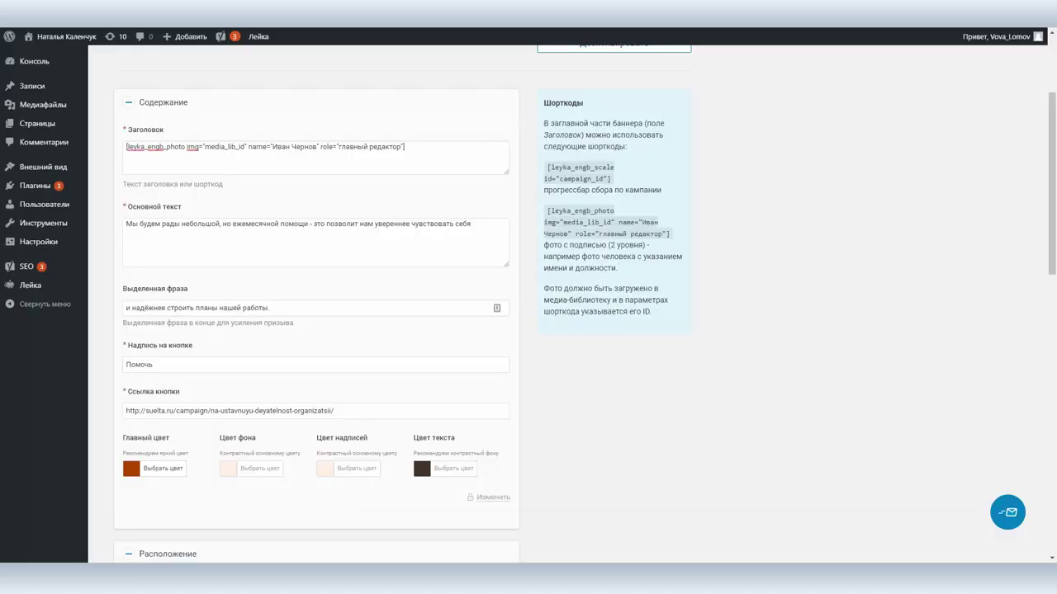
Set the img value of the heading's photo shortcode to 361.
double_click(226, 147)
text(361)
scroll(641, 402, down, 10)
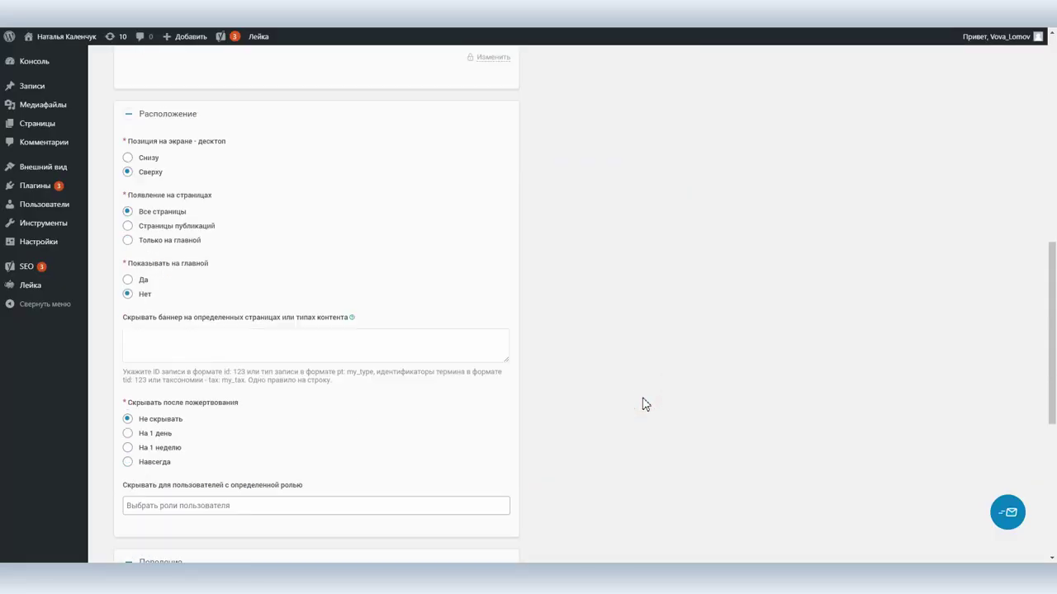
Save the banner settings and view the banner with its photo heading on the site's page.
click(486, 461)
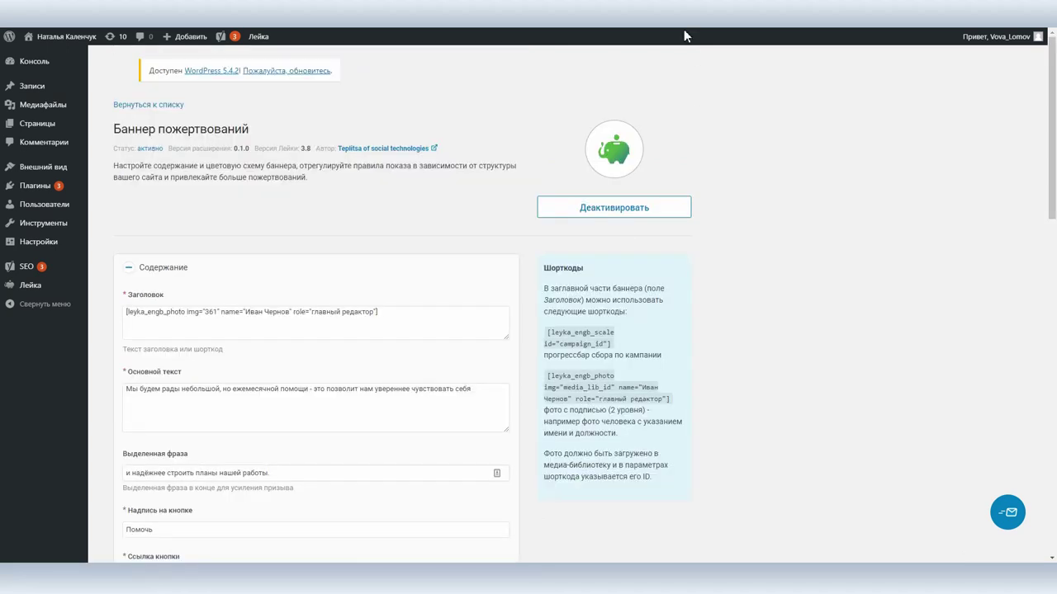
click(683, 29)
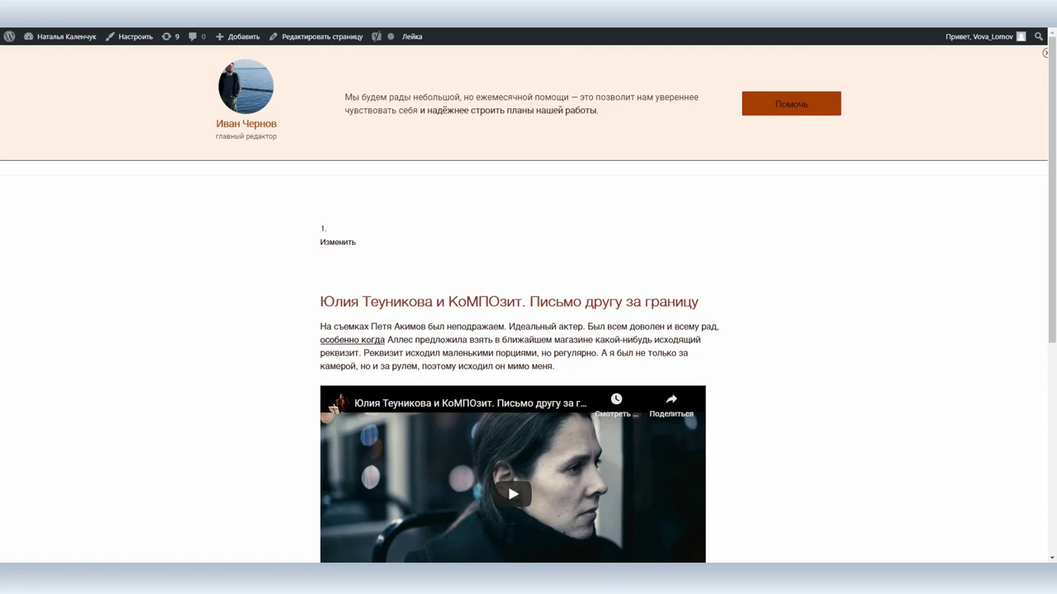
Return to the banner settings and replace the heading shortcode with the text "Рады видеть вас на сайте".
key(alt+Left)
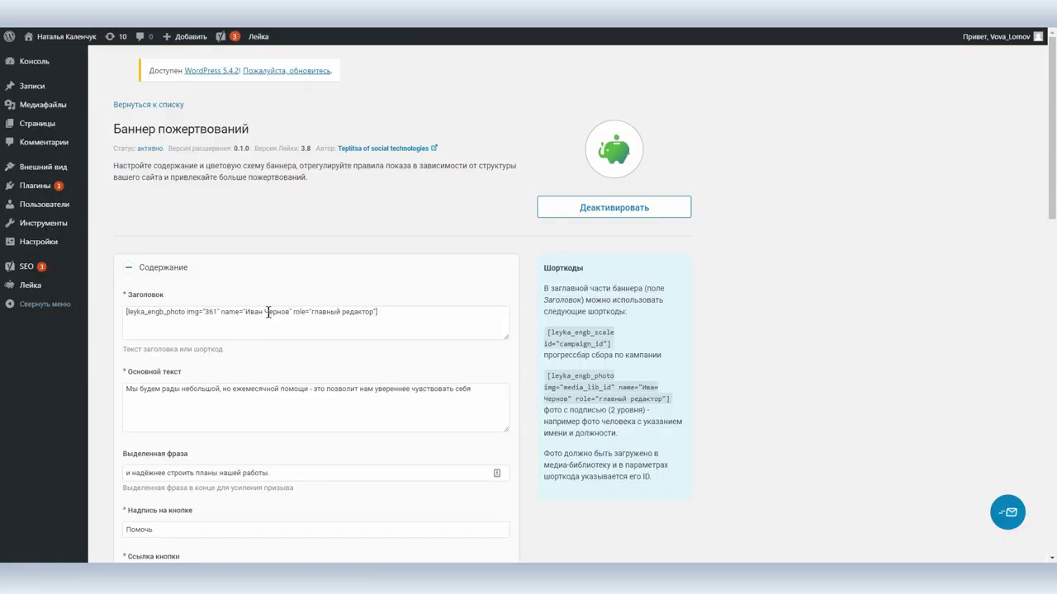
triple_click(313, 313)
text(Надя пожертвовала вам за неделю)
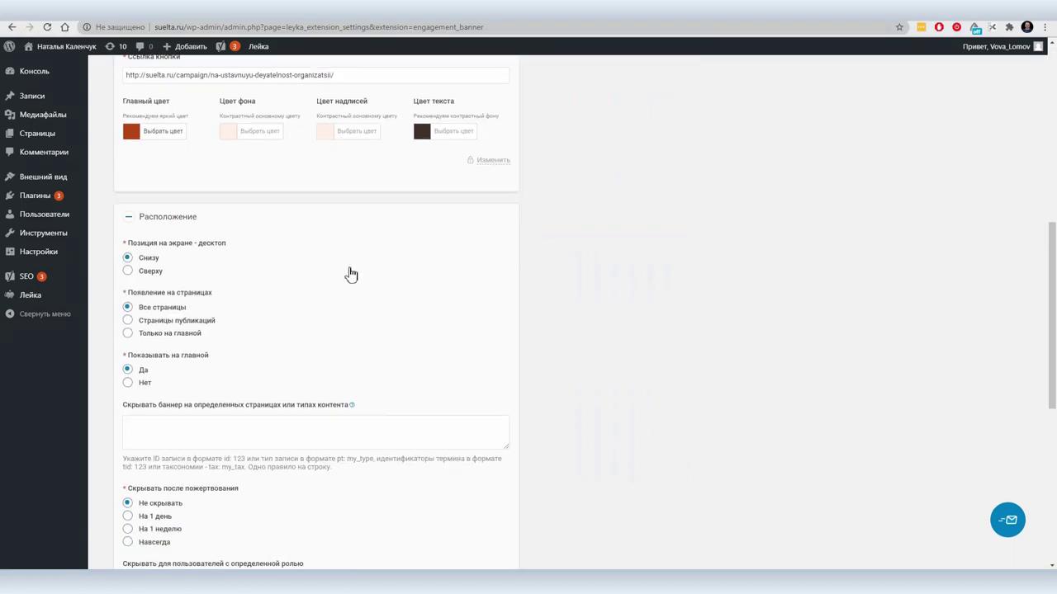
Set the banner's desktop position to Сверху, showing on the home page to Нет, and hiding after a donation to На 1 неделю.
scroll(349, 274, down, 1)
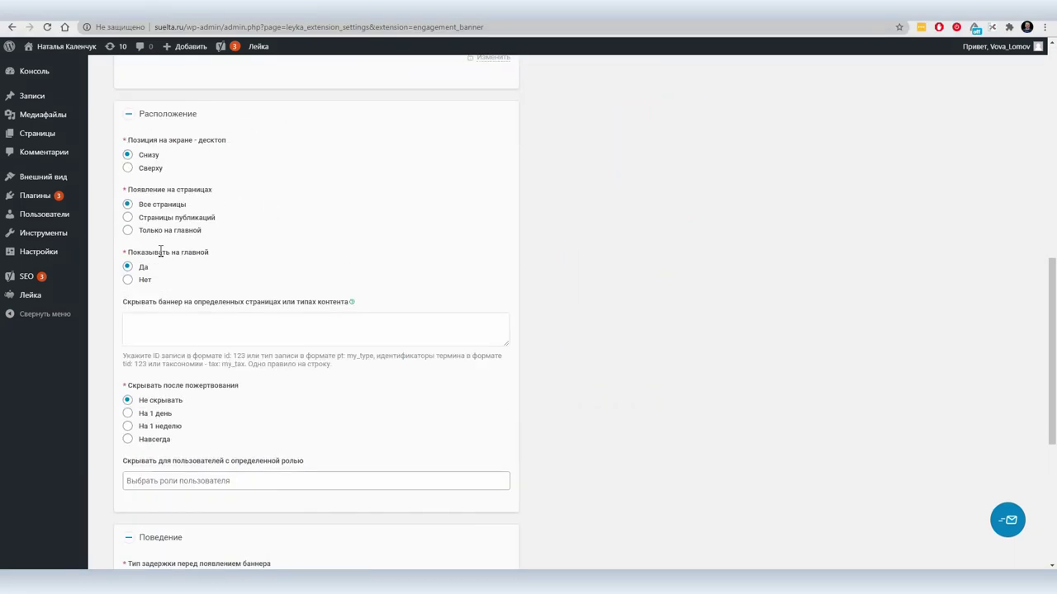
click(129, 167)
click(130, 281)
scroll(594, 264, down, 2)
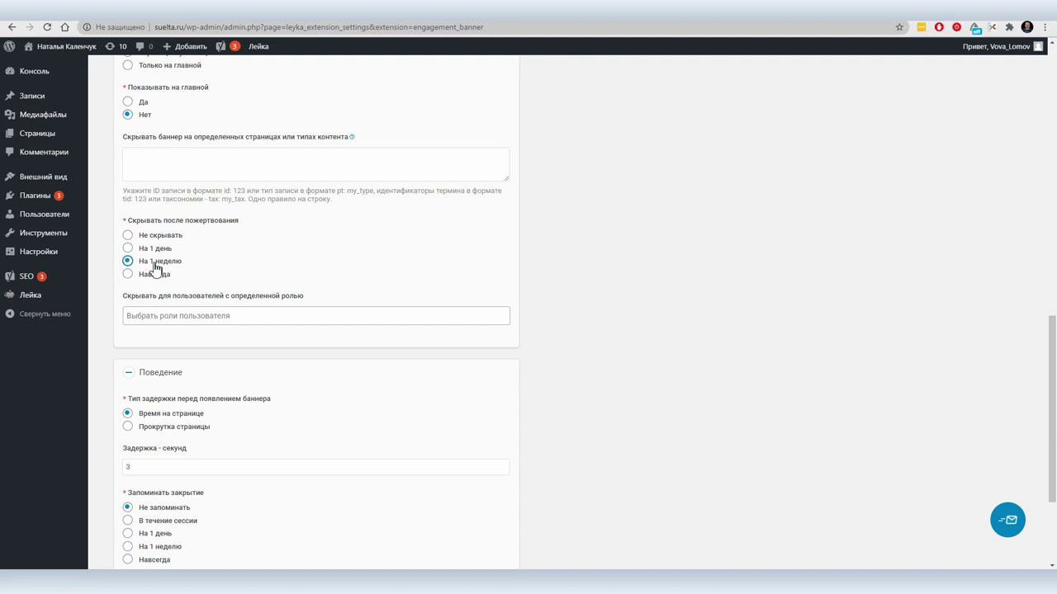
Examine the user roles for which the banner can be hidden.
click(254, 316)
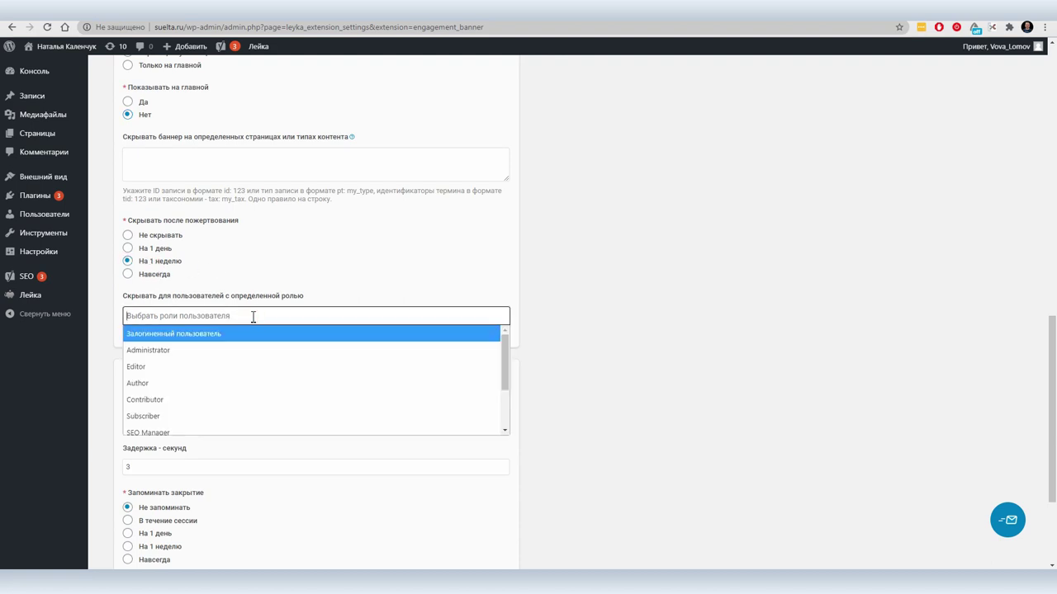
scroll(243, 361, down, 2)
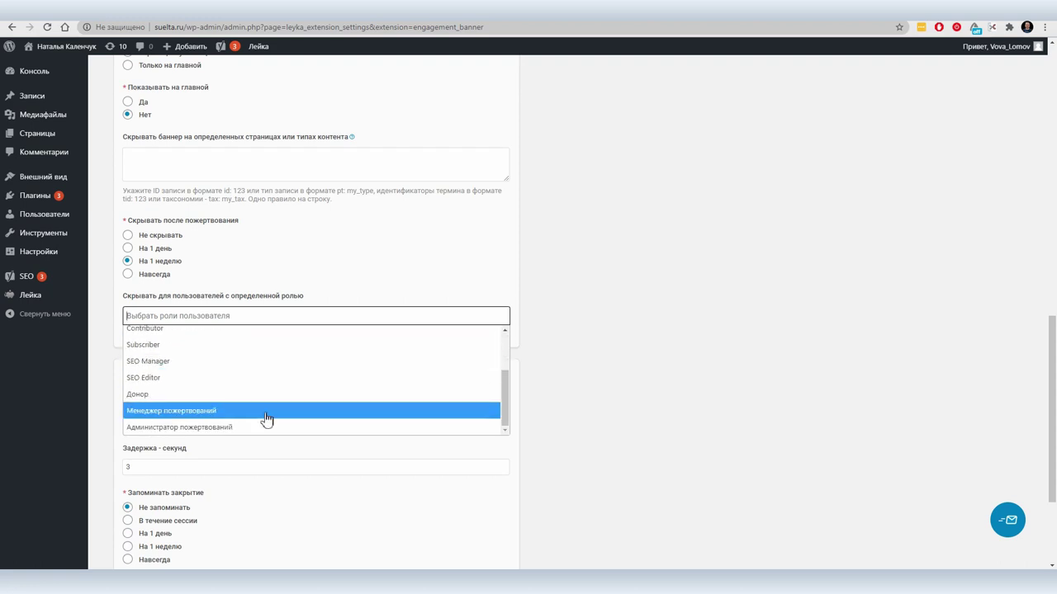
scroll(259, 379, up, 3)
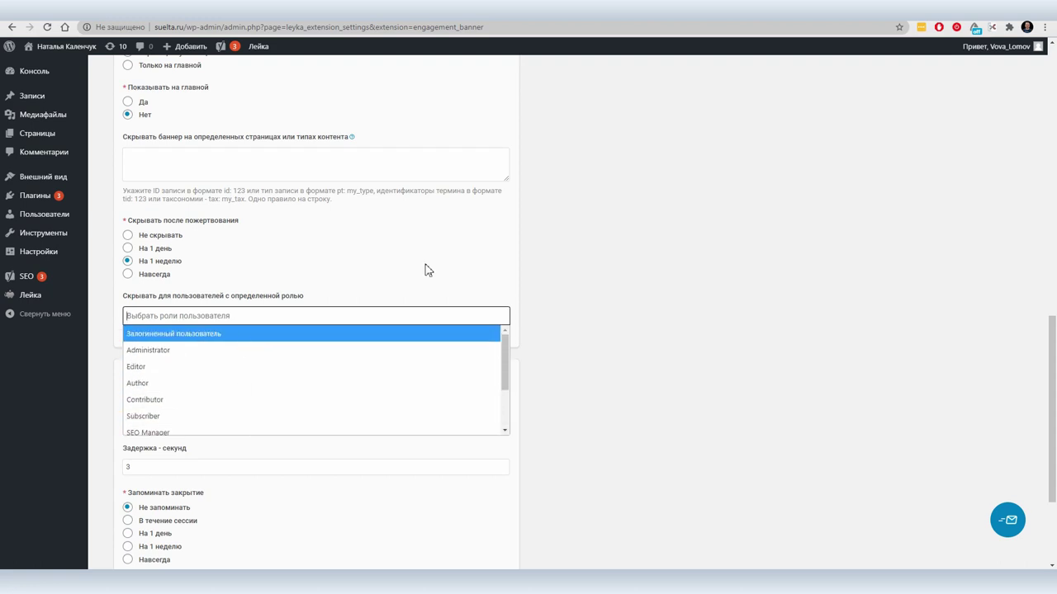
scroll(531, 251, down, 1)
Set the banner's closing to be remembered for На 1 неделю and save the settings.
scroll(531, 251, down, 2)
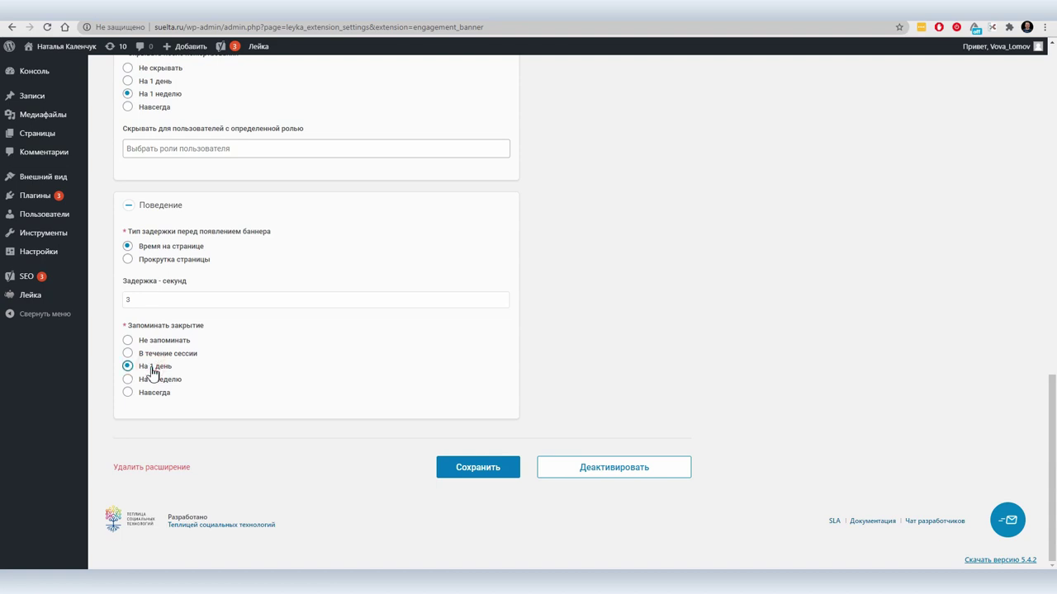
click(154, 381)
scroll(286, 361, up, 2)
scroll(415, 394, down, 2)
click(475, 471)
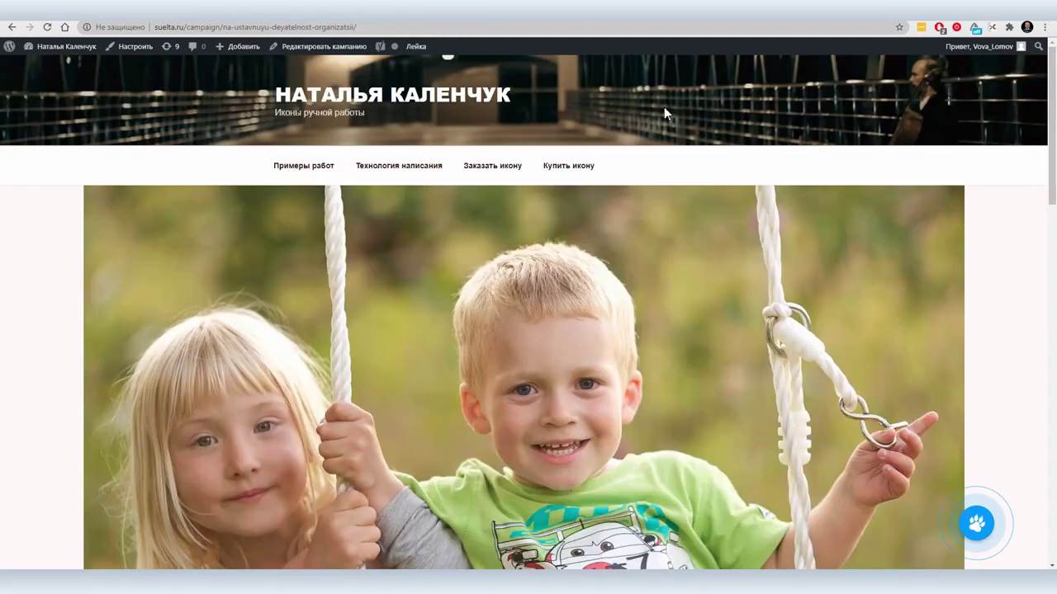
Check the banner's display on the site's home page and on the Технология написания page.
click(338, 98)
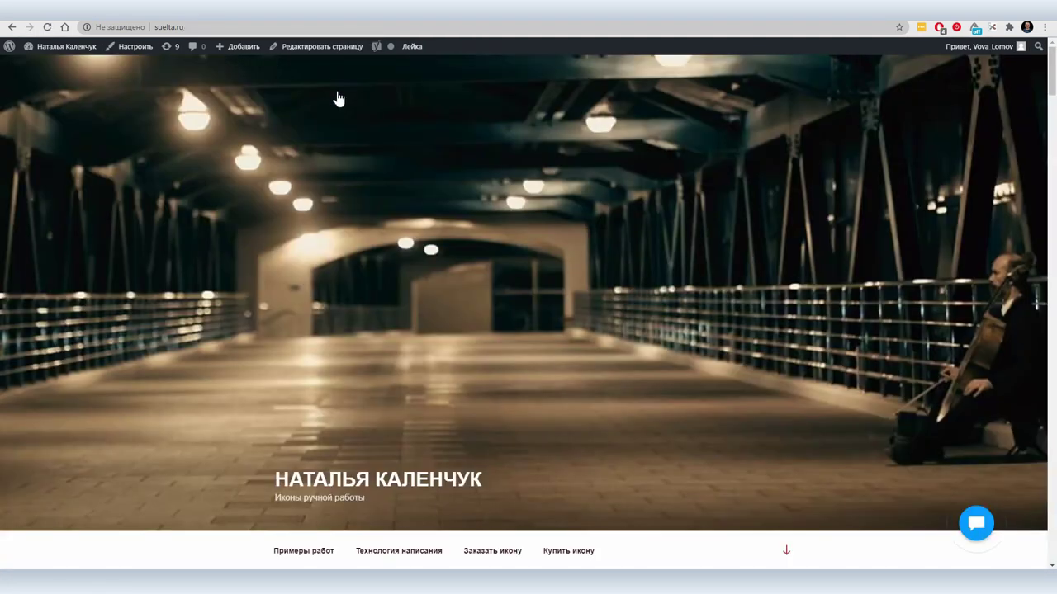
scroll(495, 202, down, 3)
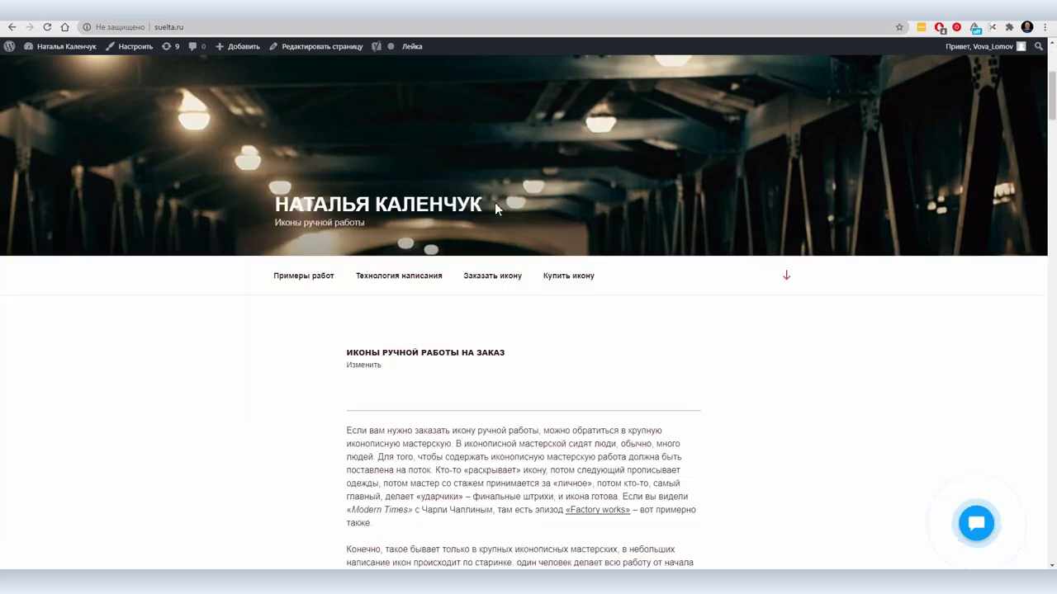
click(404, 284)
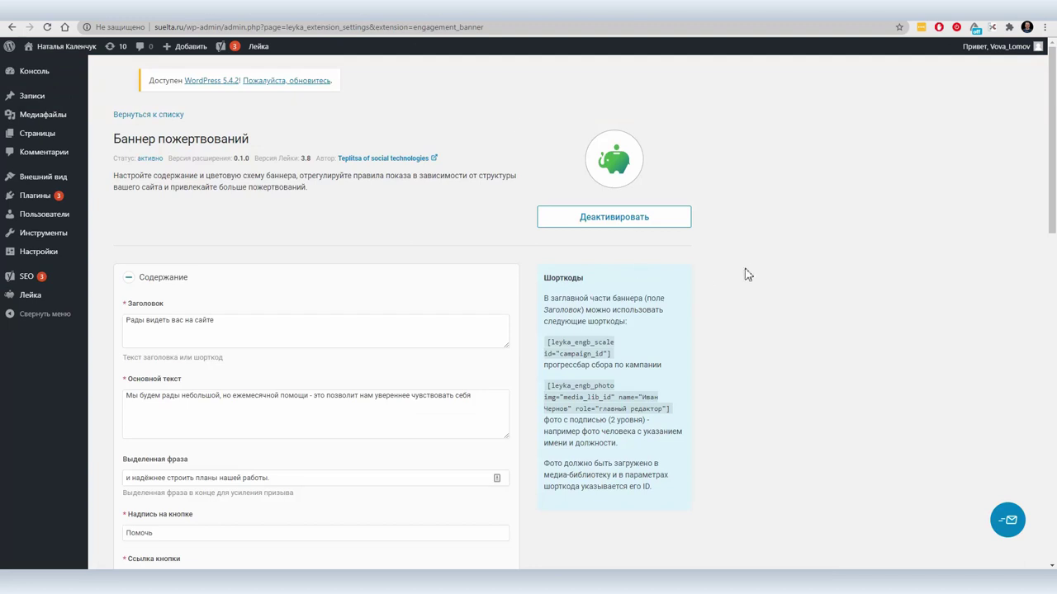
Deactivate the Баннер пожертвований extension from its settings page.
scroll(748, 274, down, 2)
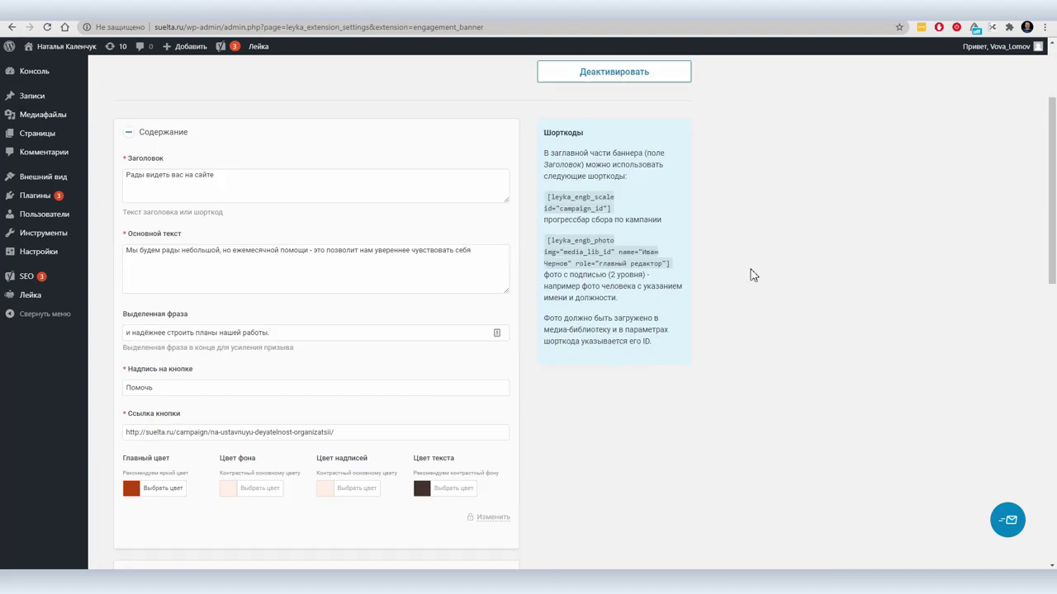
scroll(749, 273, up, 1)
click(585, 105)
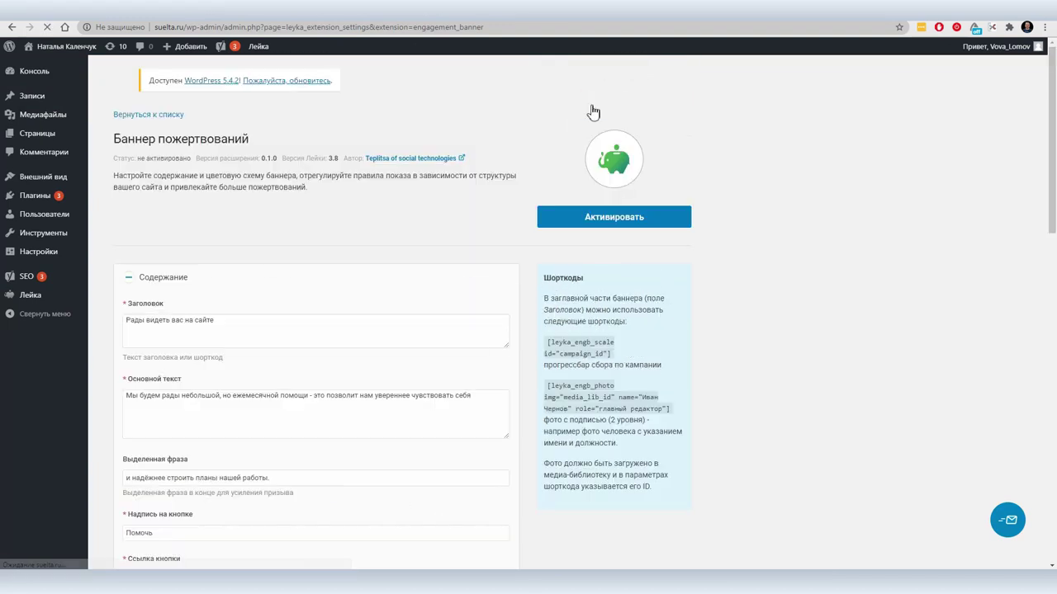